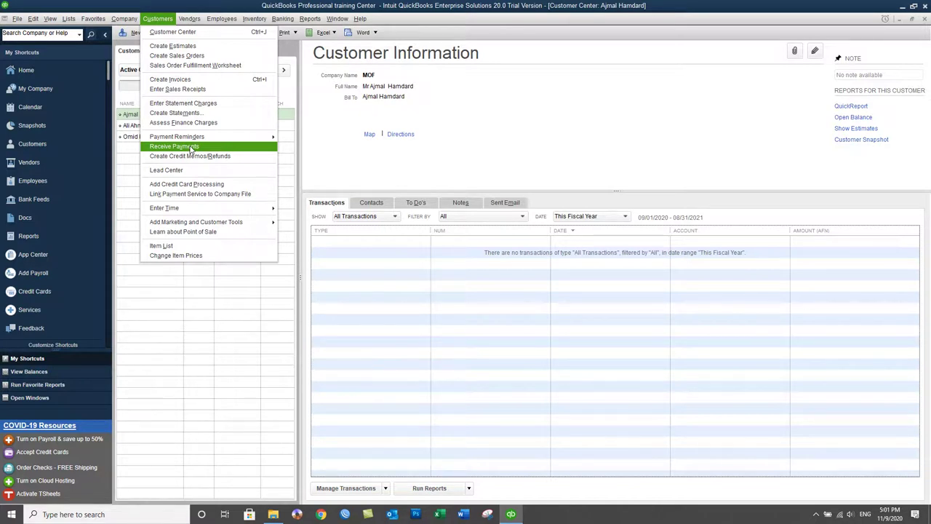
Step: Start a new invoice for the first customer in the customer list
left_click(432, 105)
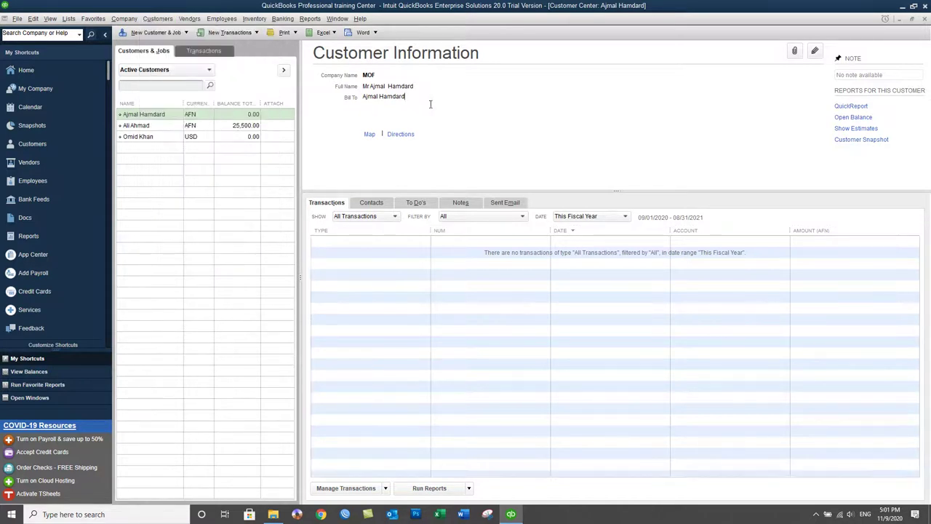
left_click(146, 125)
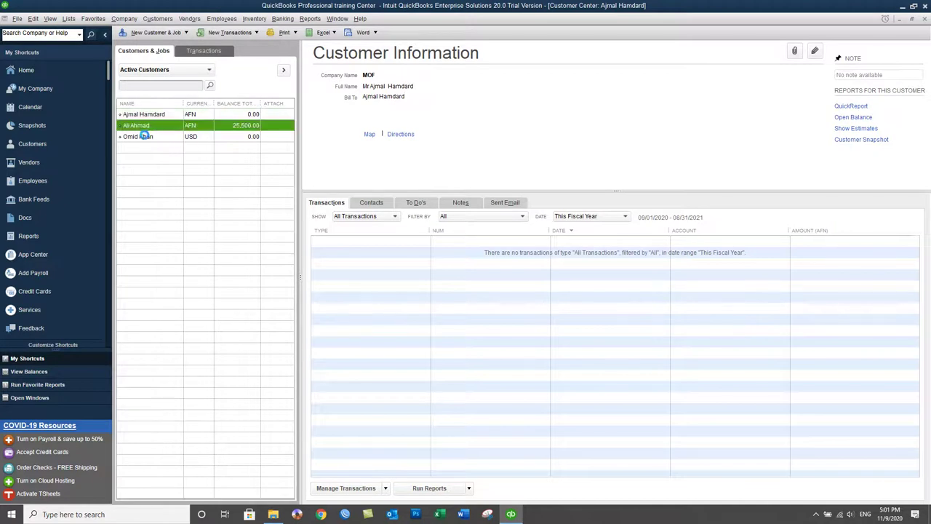
left_click(146, 136)
left_click(150, 115)
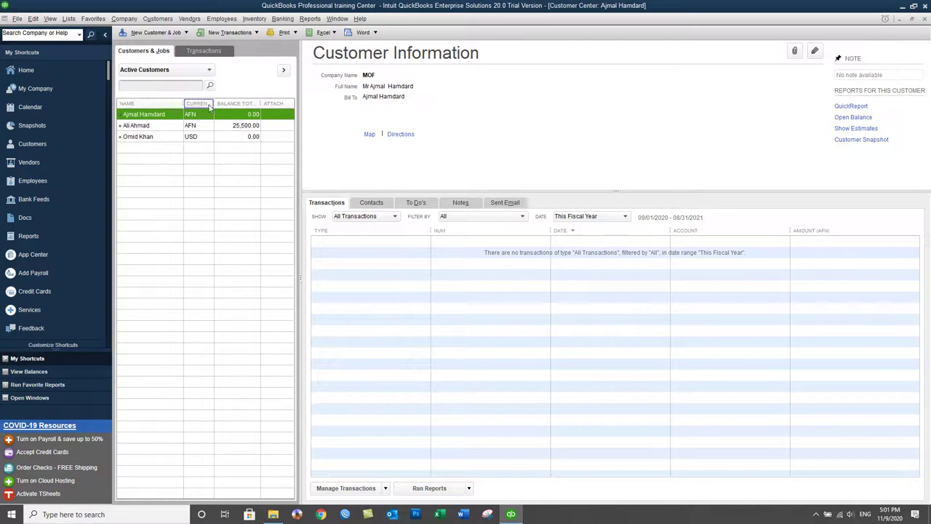
left_click(157, 18)
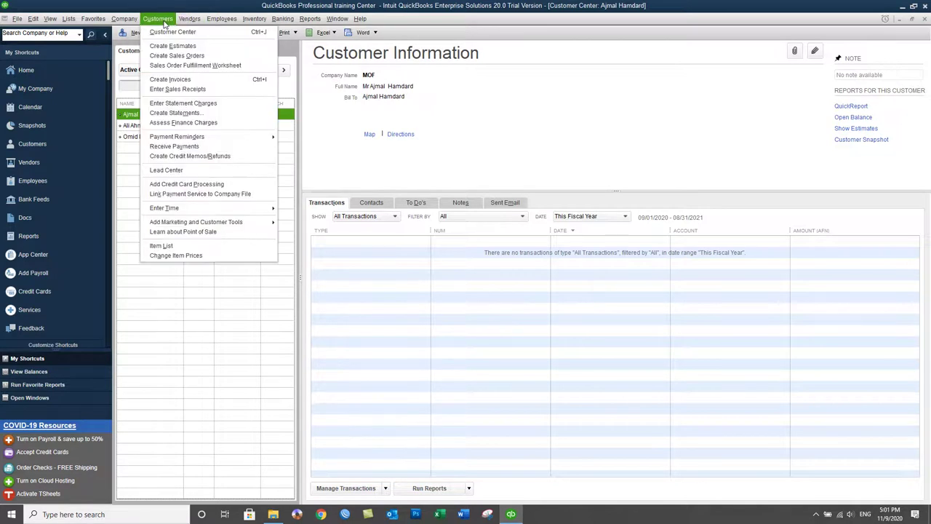
left_click(171, 80)
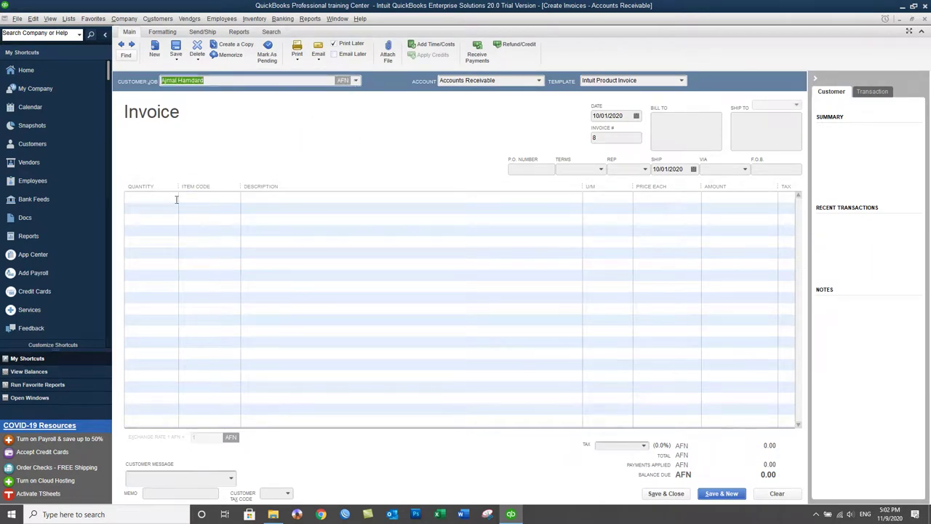
Step: Add the items 1TB HDD and 64 GB USB Disk to the first two lines of the invoice
left_click(211, 198)
left_click(235, 197)
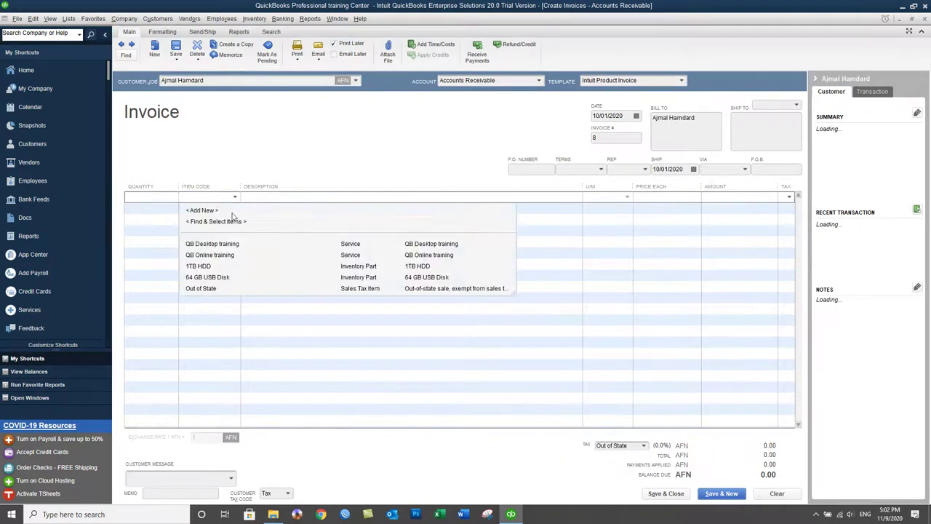
left_click(214, 267)
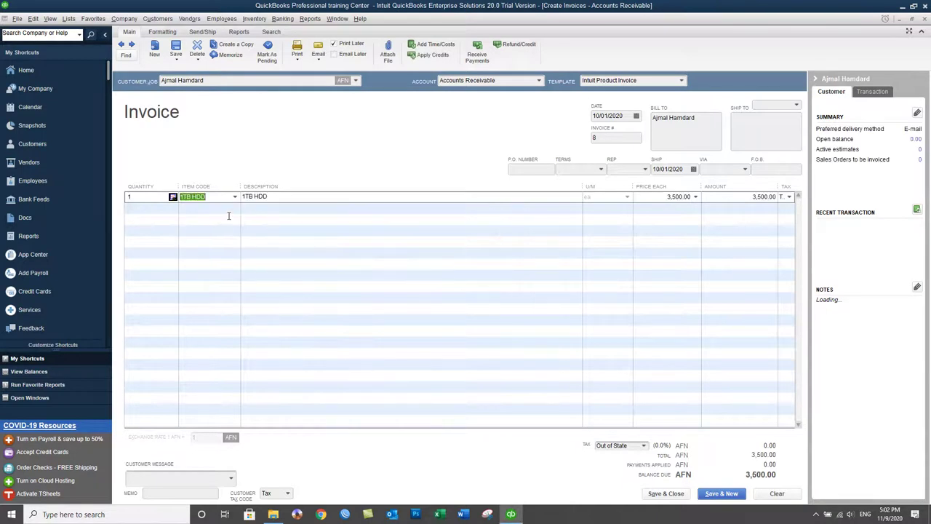
left_click(227, 209)
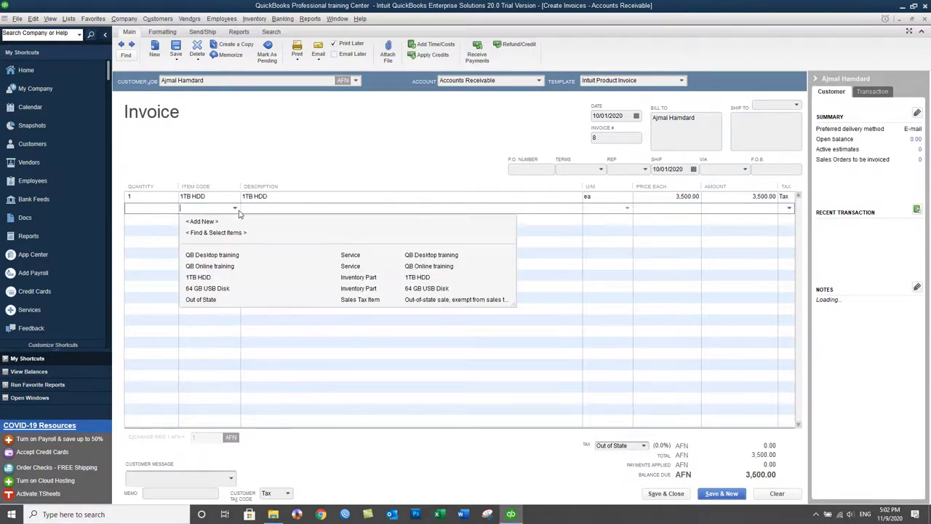
left_click(206, 288)
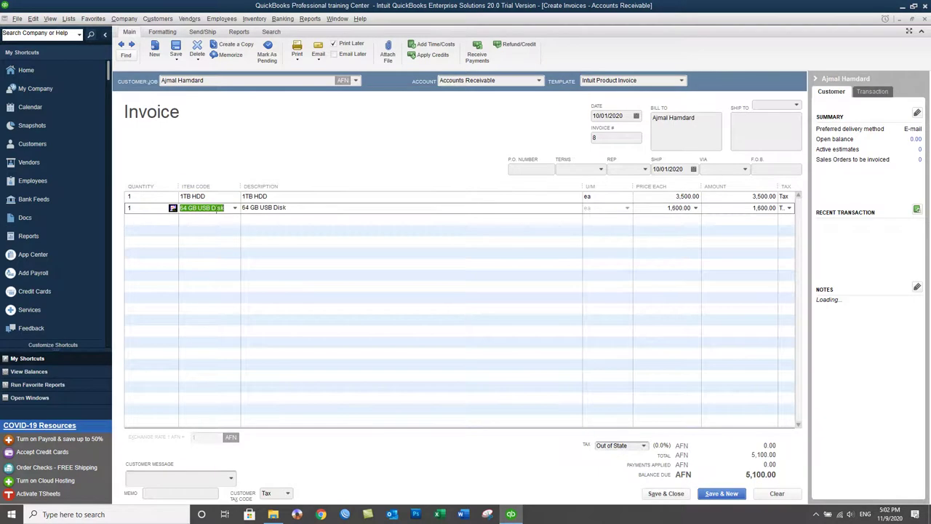
Step: Set the quantity to 2 for both the 1TB HDD and the 64 GB USB Disk lines
left_click(148, 196)
type("2")
left_click(139, 208)
type("2")
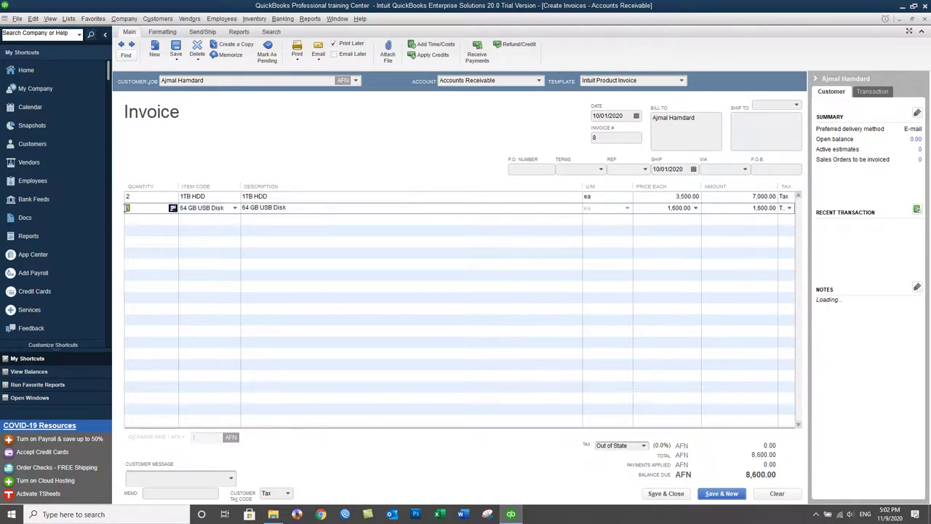
left_click(149, 197)
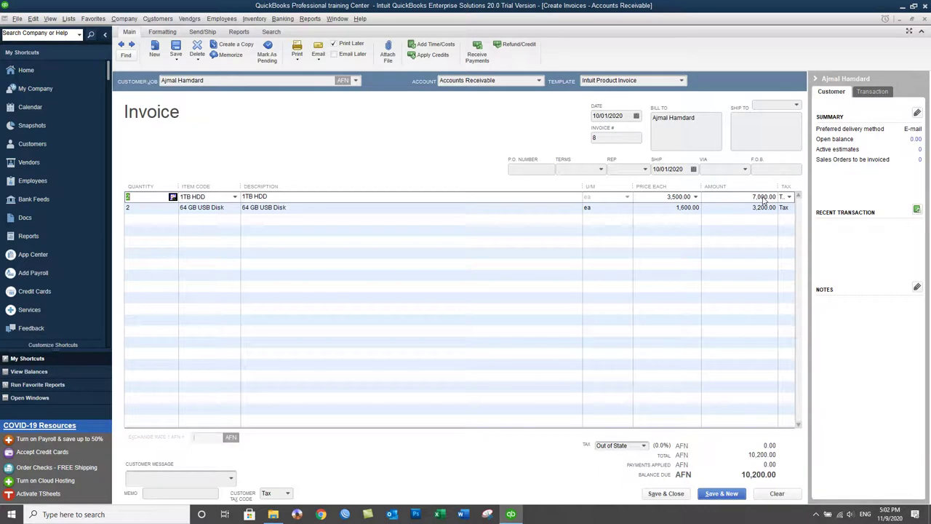
Step: Set both the ship date and the invoice date to 11/09/2020
left_click(693, 169)
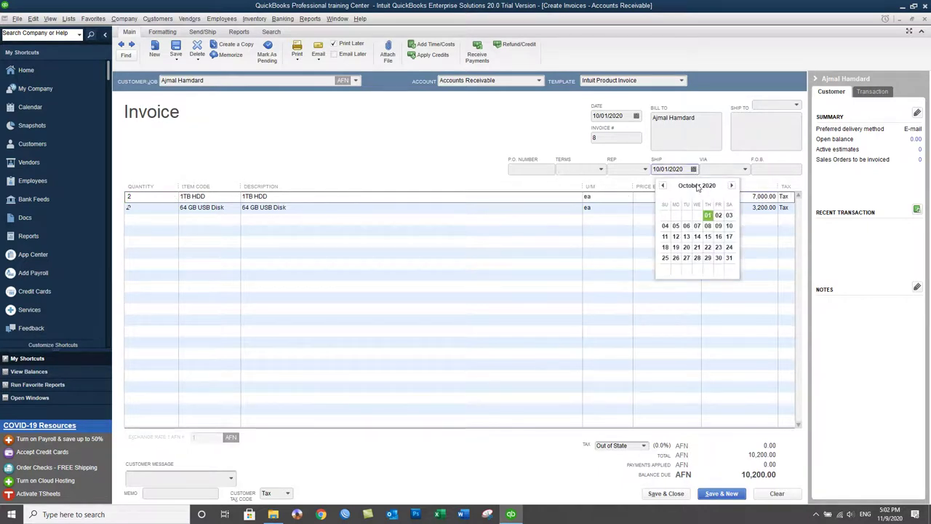
left_click(732, 187)
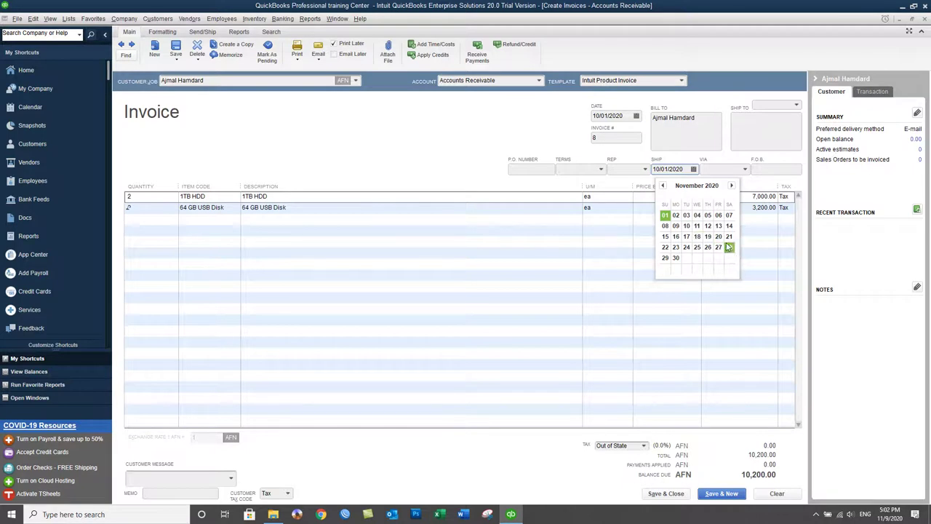
left_click(676, 226)
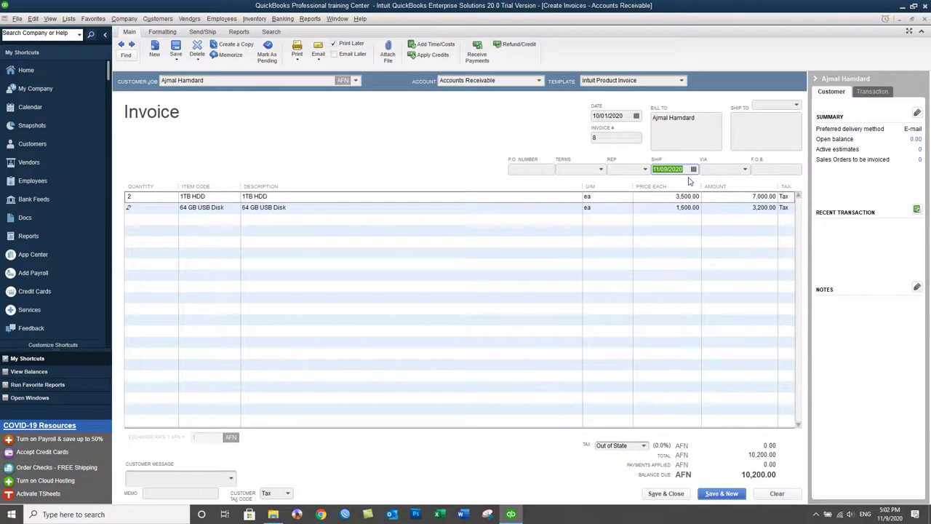
left_click(637, 116)
left_click(671, 133)
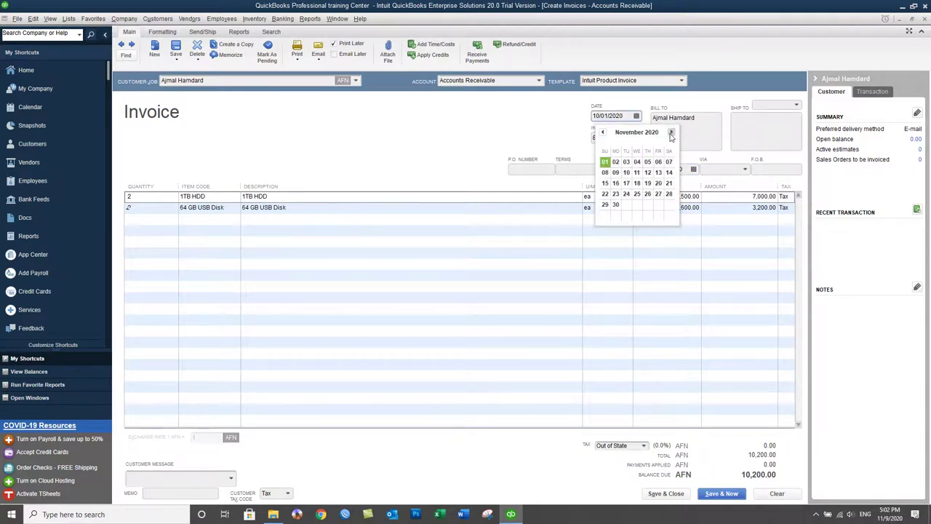
left_click(615, 172)
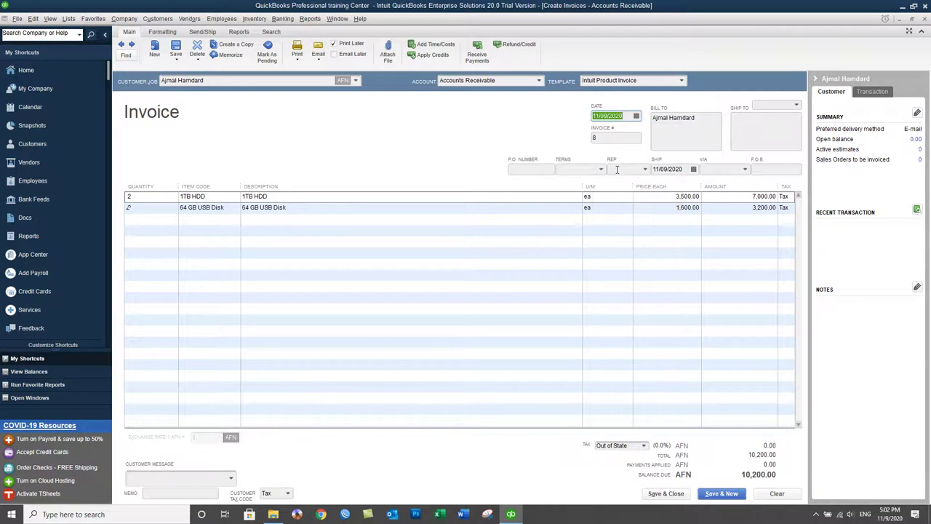
left_click(607, 120)
Step: Add the customer message "Thank you for your business." and save and close the invoice, ignoring all spelling suggestions
left_click(231, 479)
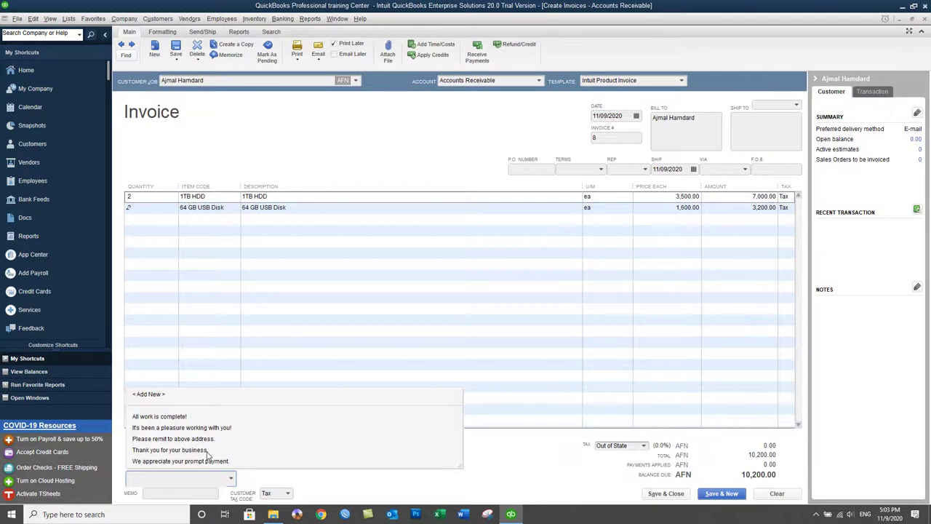
left_click(208, 452)
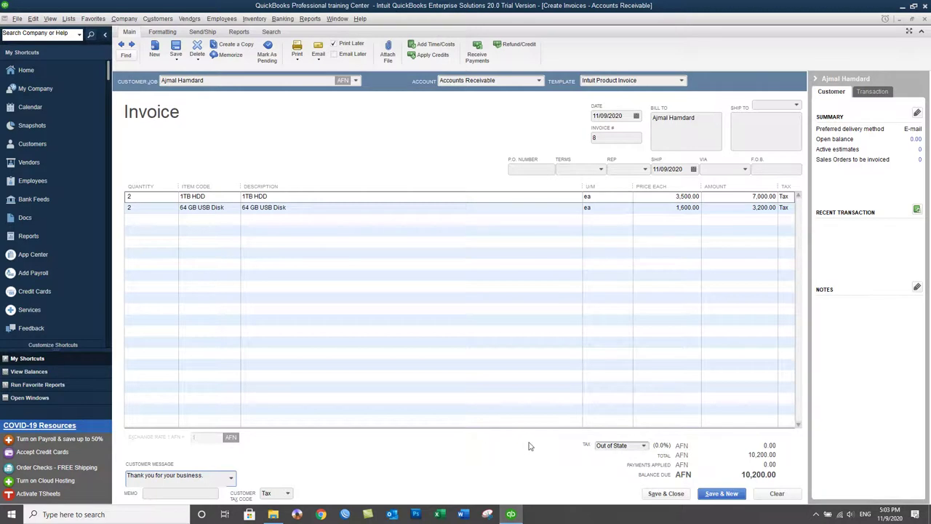
left_click(666, 494)
left_click(534, 289)
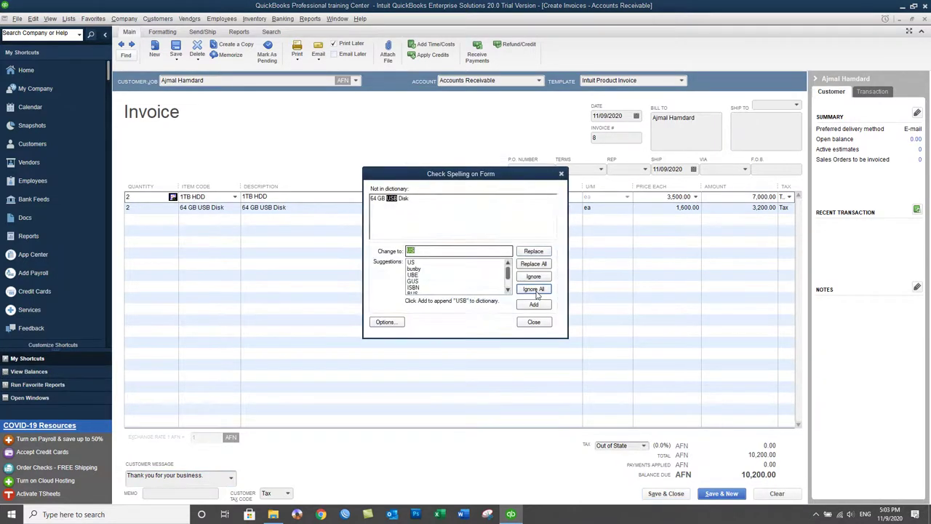
left_click(535, 289)
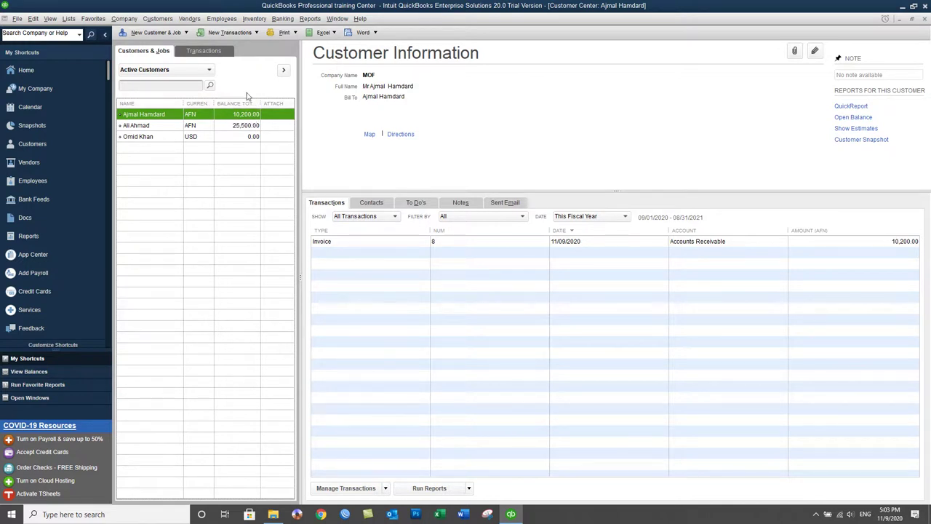
Step: Open a Receive Payments form and choose the customer of the saved invoice as the payer
left_click(191, 19)
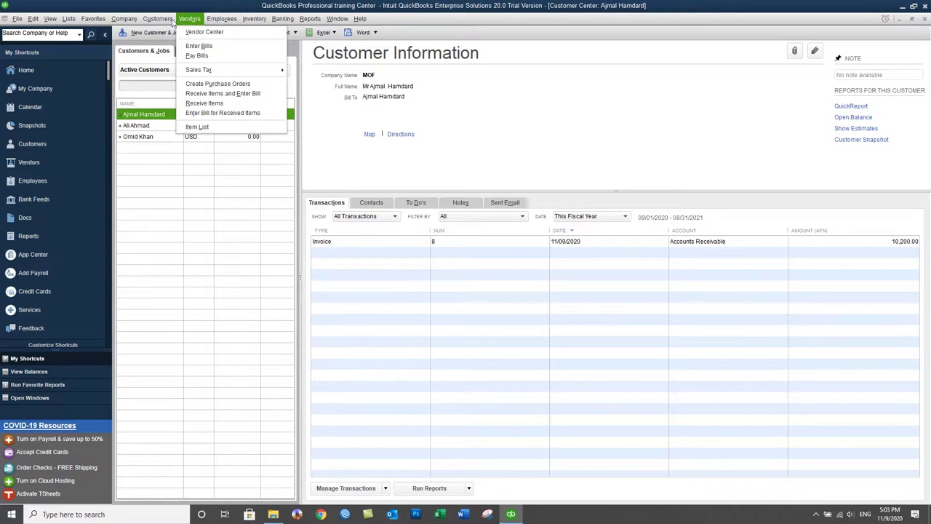
mouse_move(165, 20)
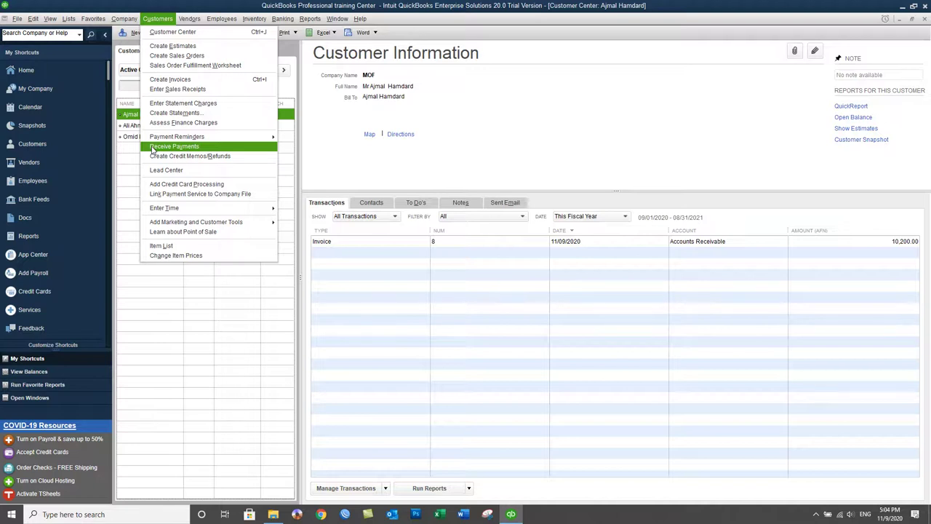
left_click(174, 147)
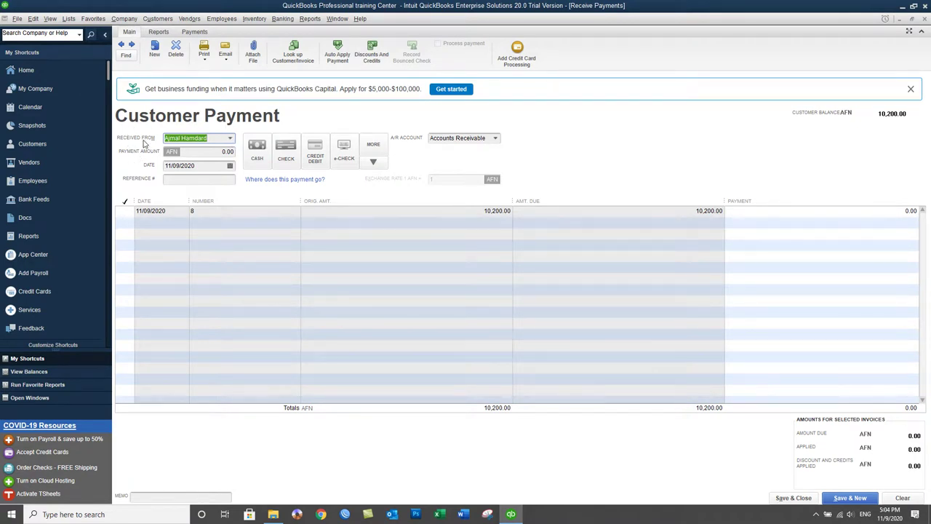
left_click(230, 140)
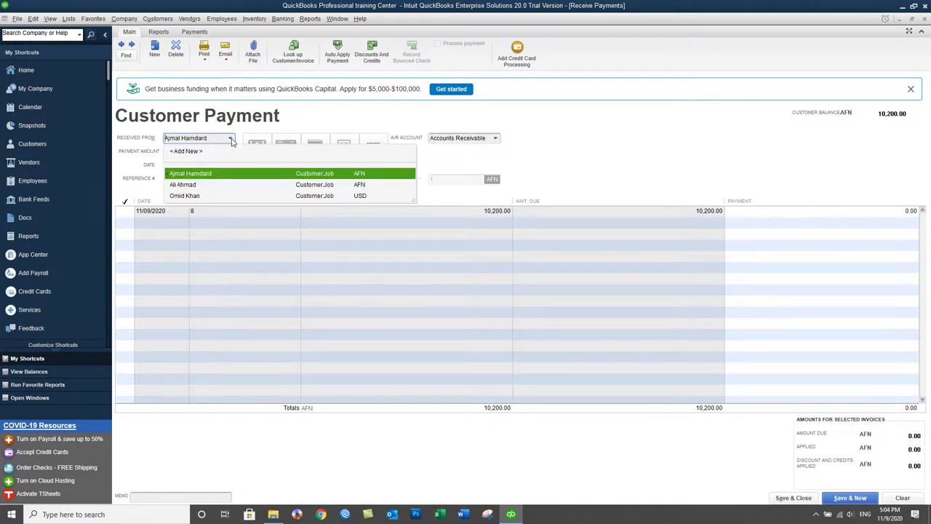
left_click(193, 178)
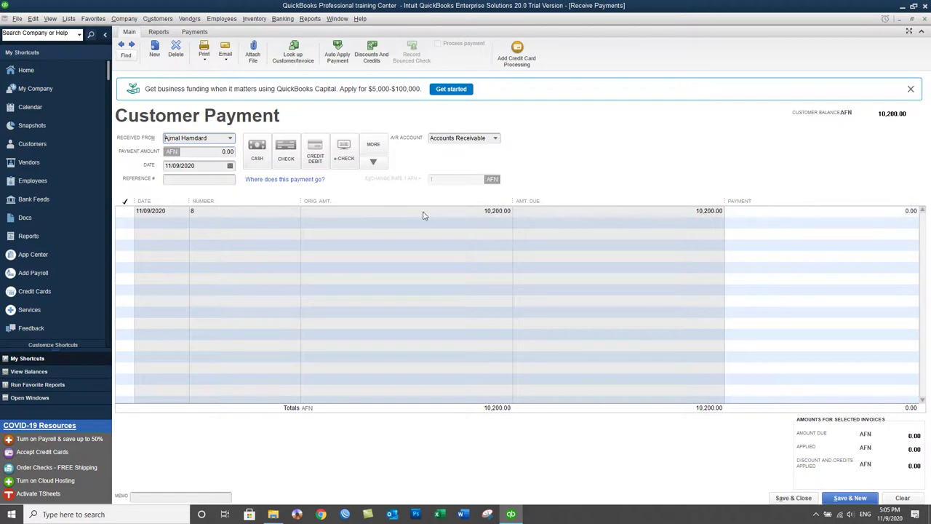
Step: Check the payment form for the USD customer, and return to the invoiced AFN customer
left_click(231, 139)
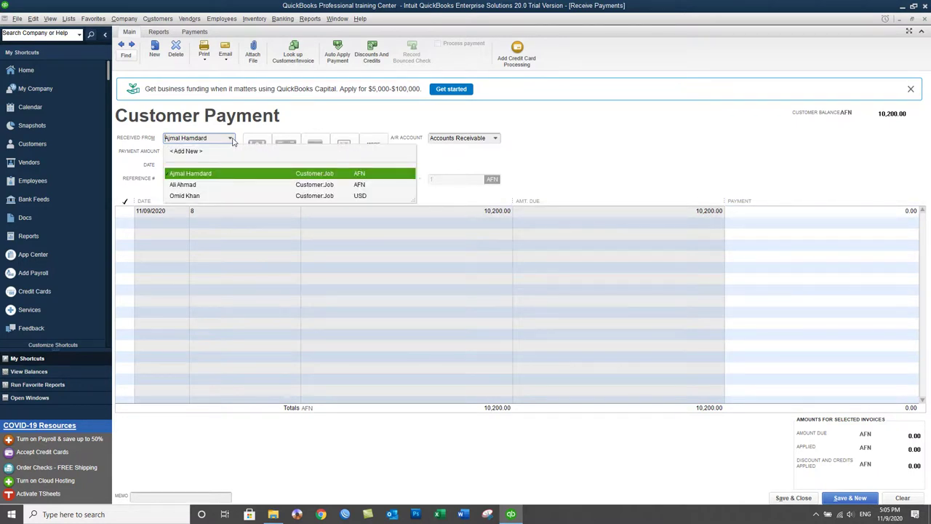
left_click(185, 197)
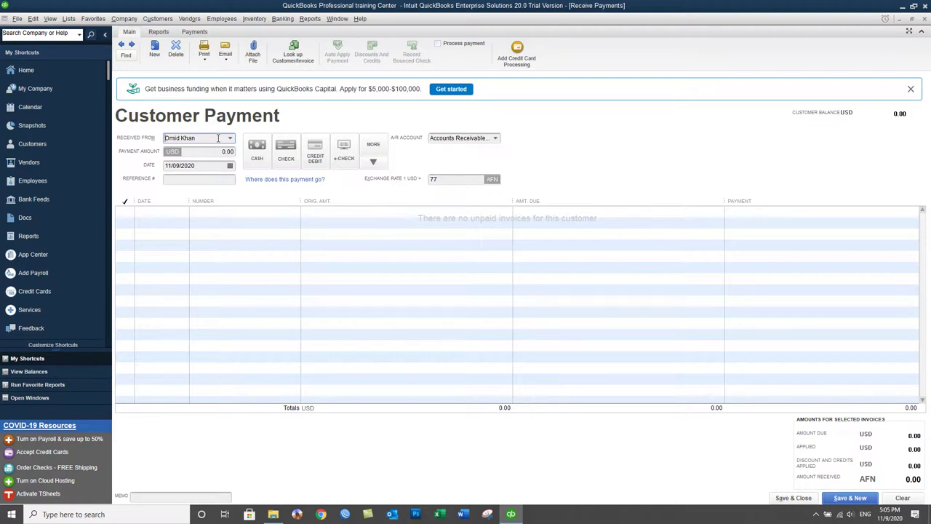
left_click(230, 139)
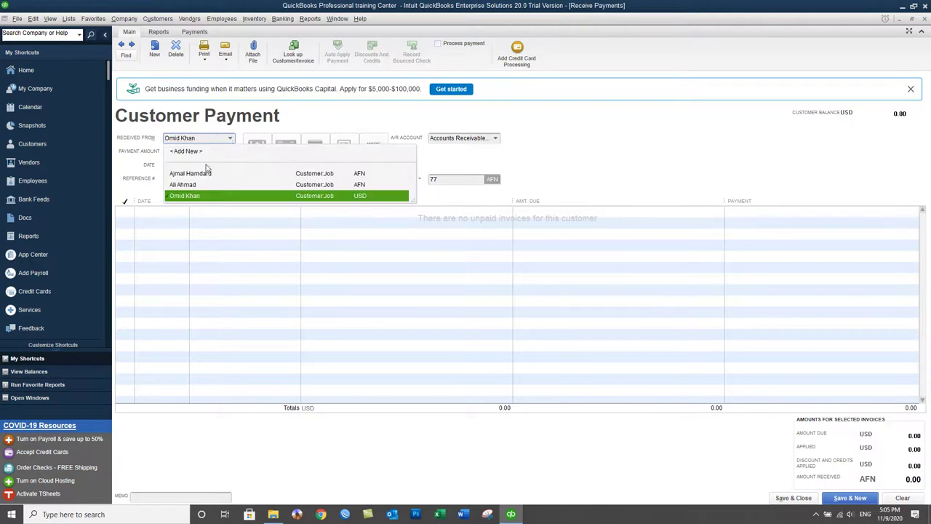
left_click(199, 174)
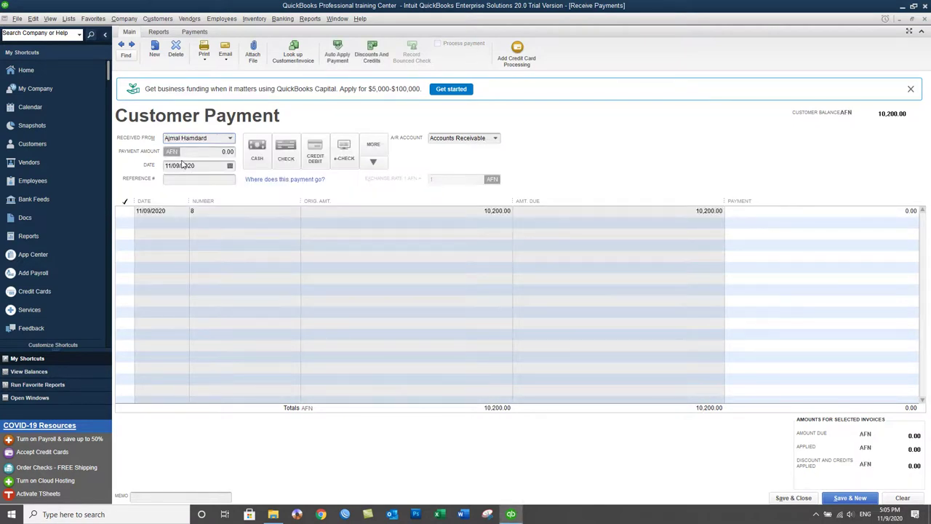
Step: Mark the open invoice for full payment and accept automatic payment calculation, with its message hidden in the future
left_click(211, 152)
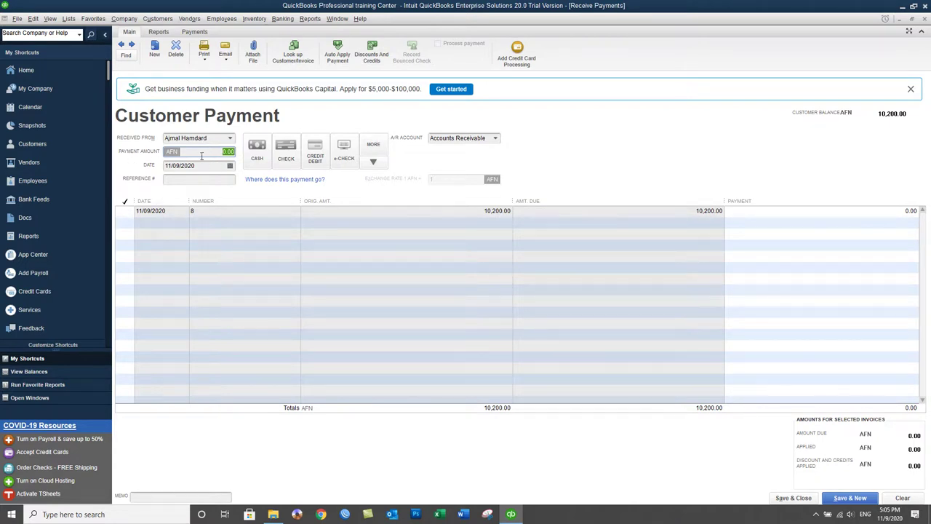
left_click(128, 211)
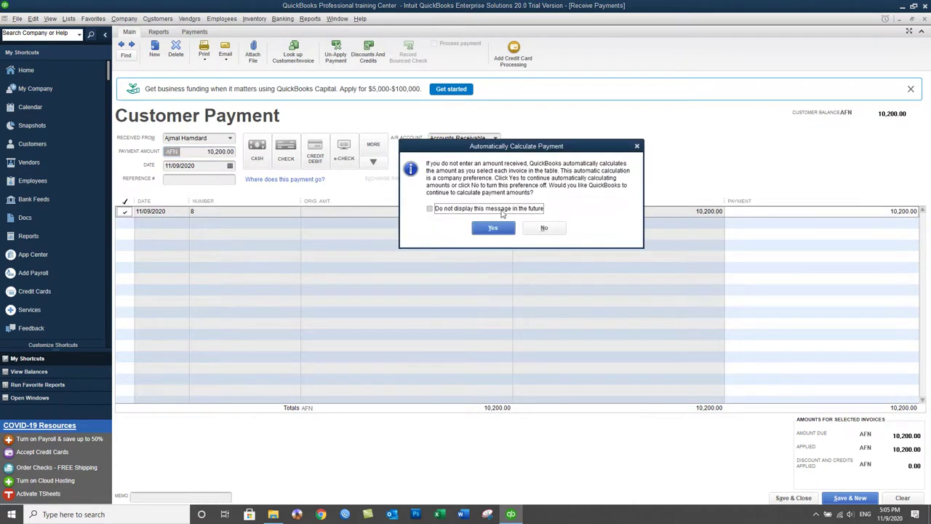
left_click(491, 208)
left_click(492, 229)
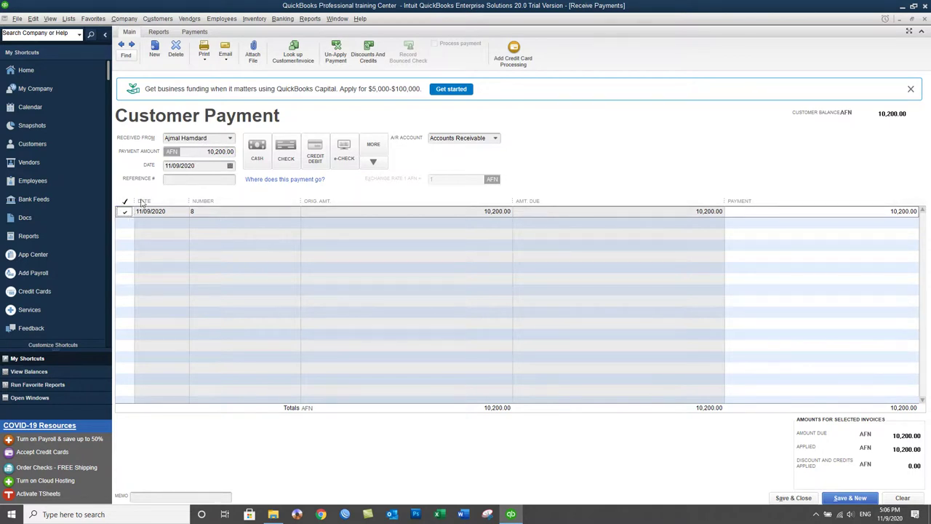
Step: Date the customer payment 11/09/2020 and enter INV#8 as its reference
left_click(230, 166)
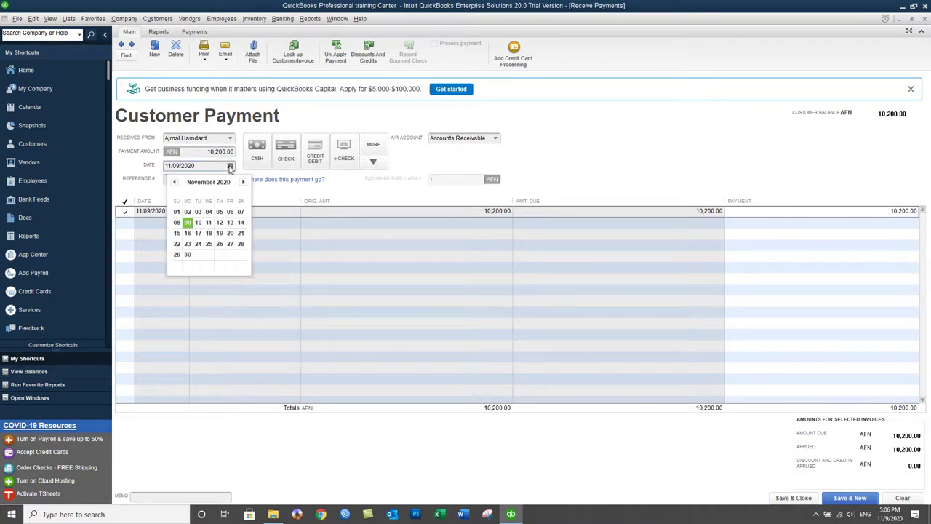
left_click(187, 223)
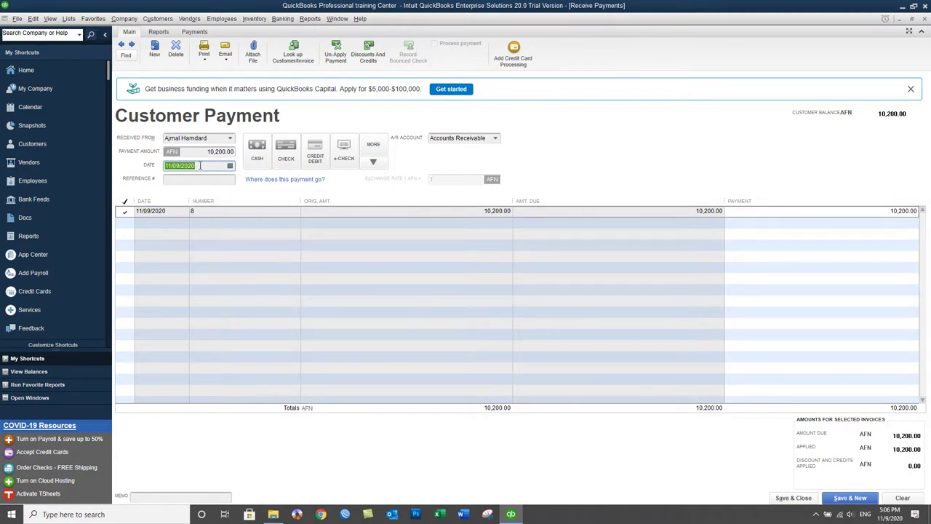
left_click(188, 179)
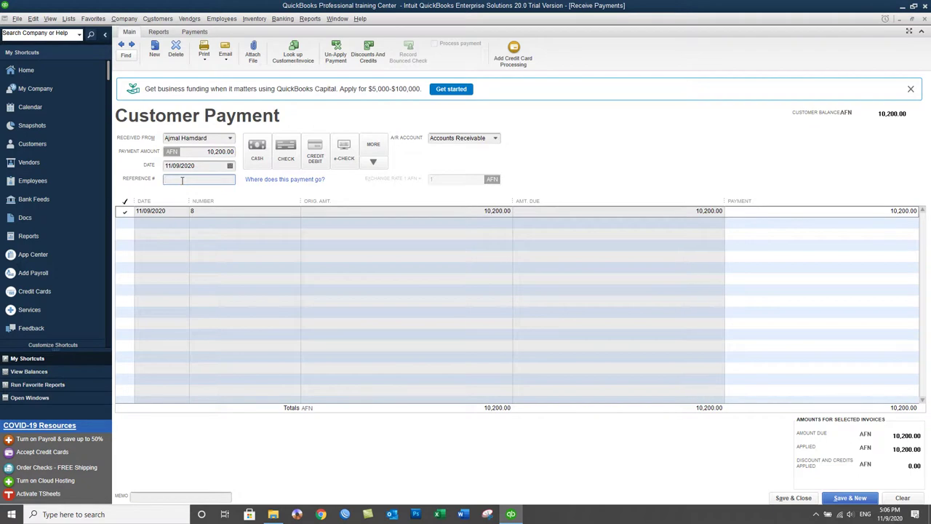
type("INV")
key("BackSpace")
key("BackSpace")
key("BackSpace")
Step: Set the payment method to cash, keep the AFN Accounts Receivable account, and save and close the payment
left_click(256, 160)
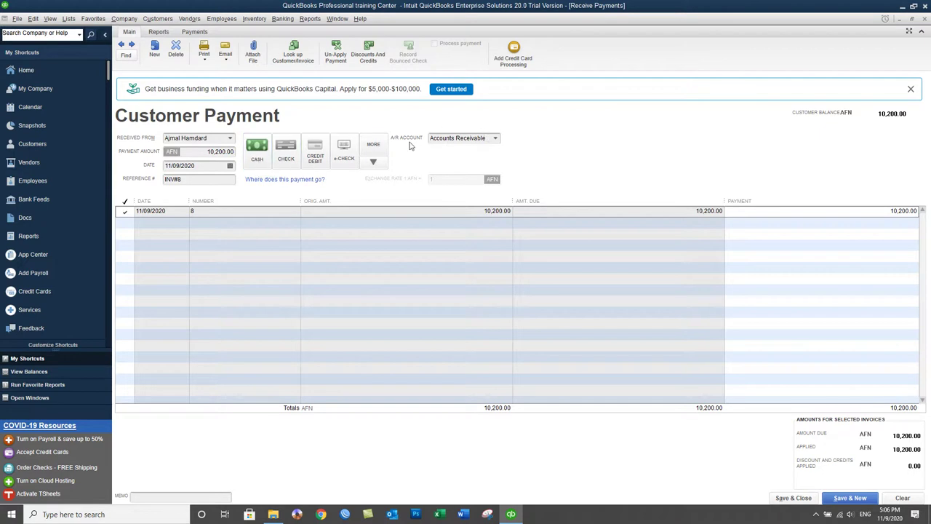
left_click(496, 138)
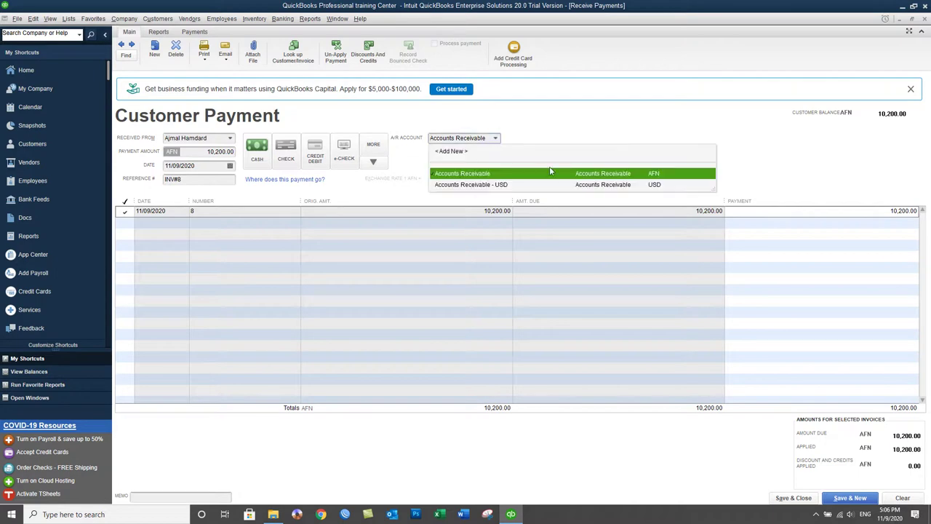
left_click(593, 120)
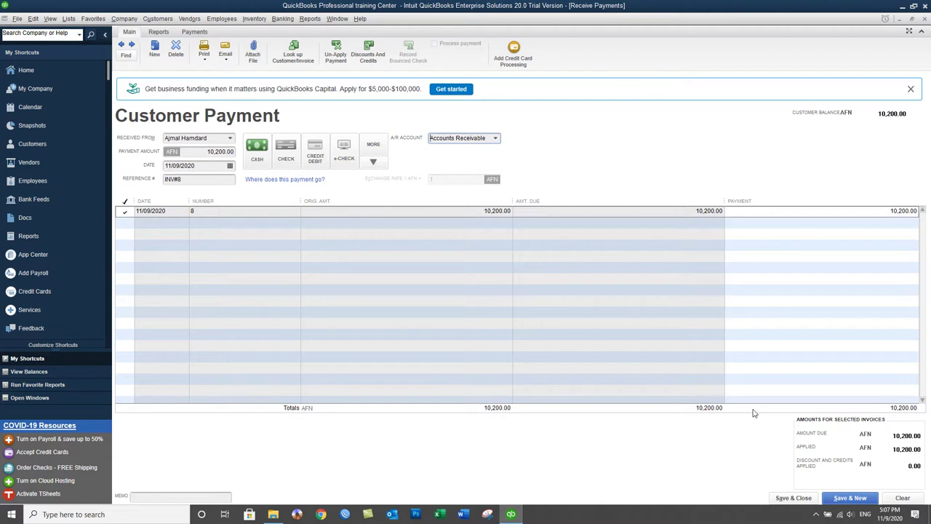
left_click(794, 498)
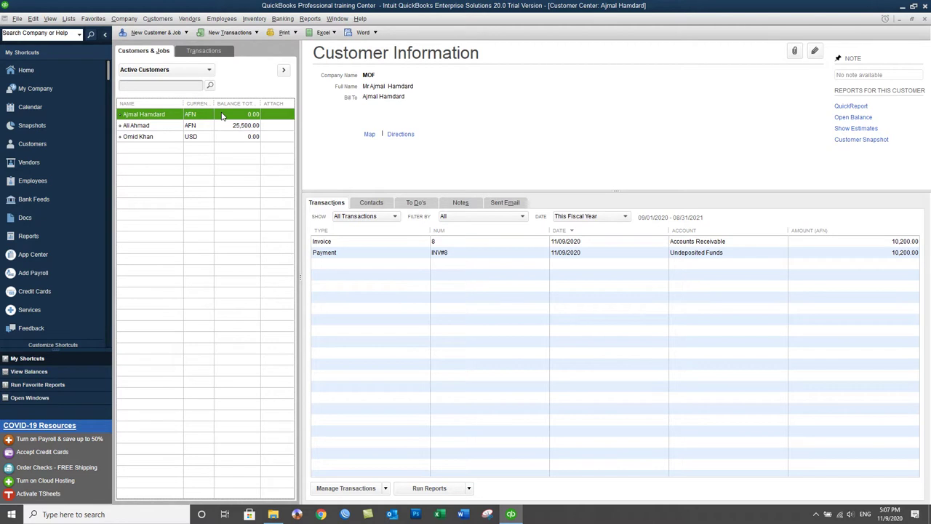
Step: Review the customer's invoice and payment entries, and run a Trial Balance report with its date range set to All
left_click(344, 245)
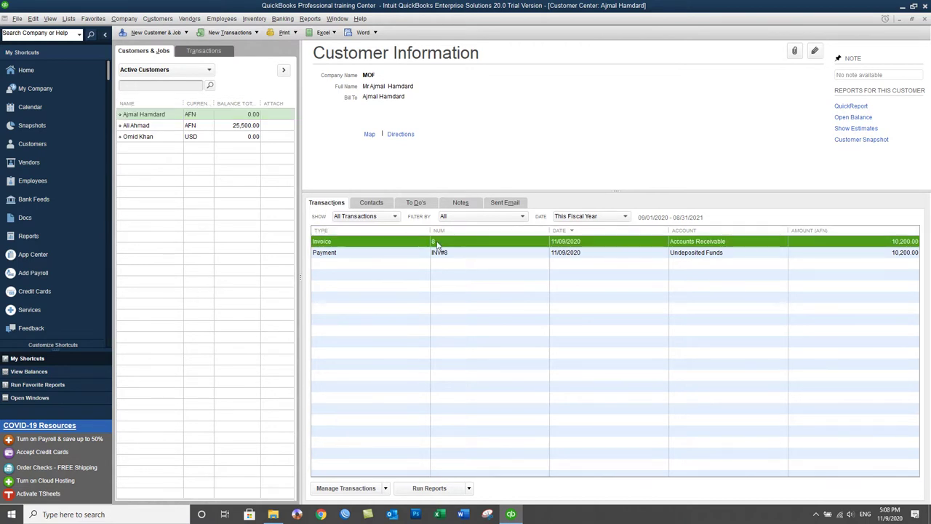
left_click(347, 254)
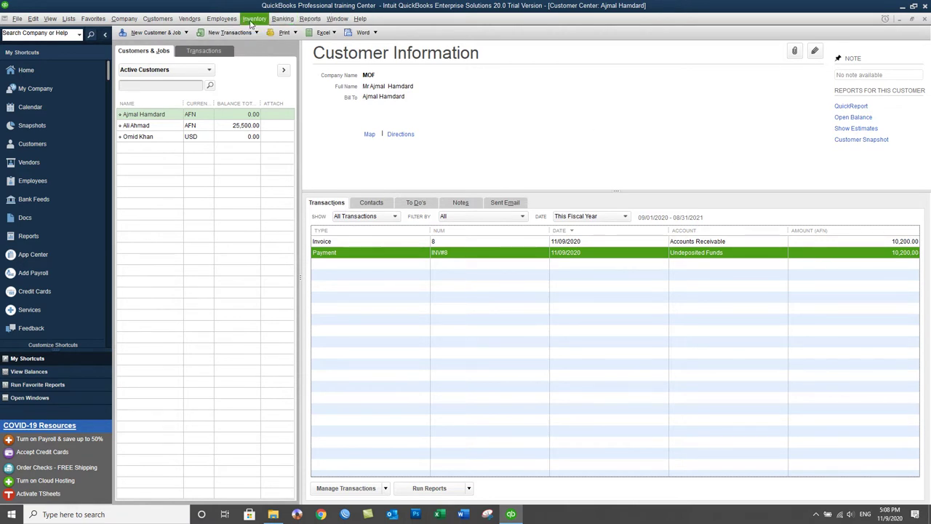
left_click(313, 19)
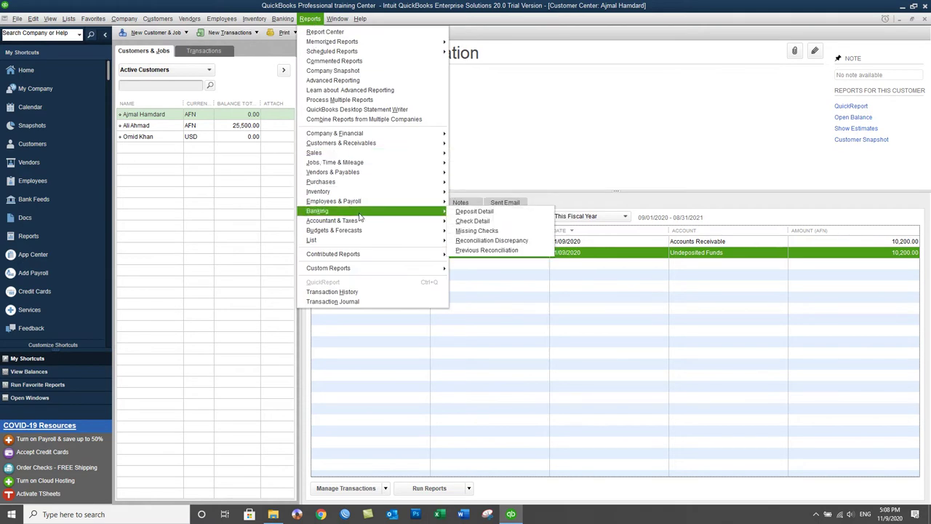
mouse_move(364, 226)
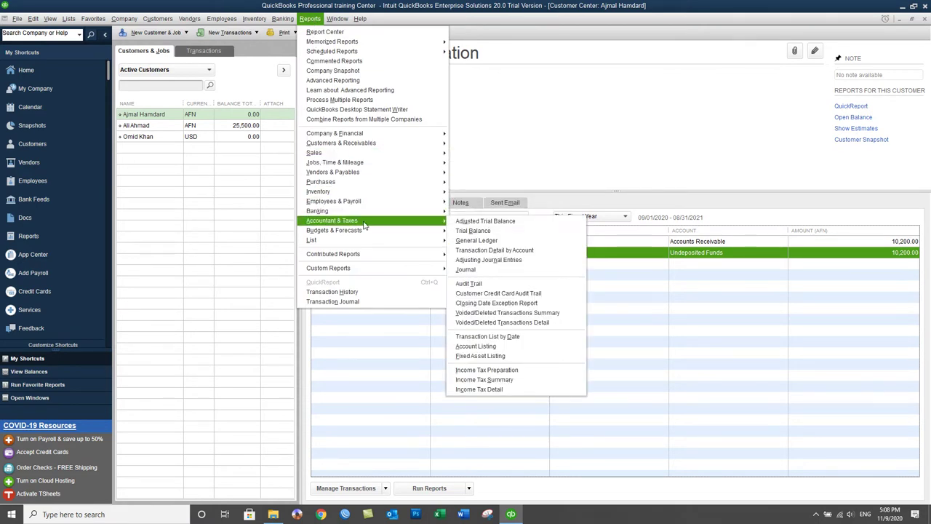
left_click(522, 231)
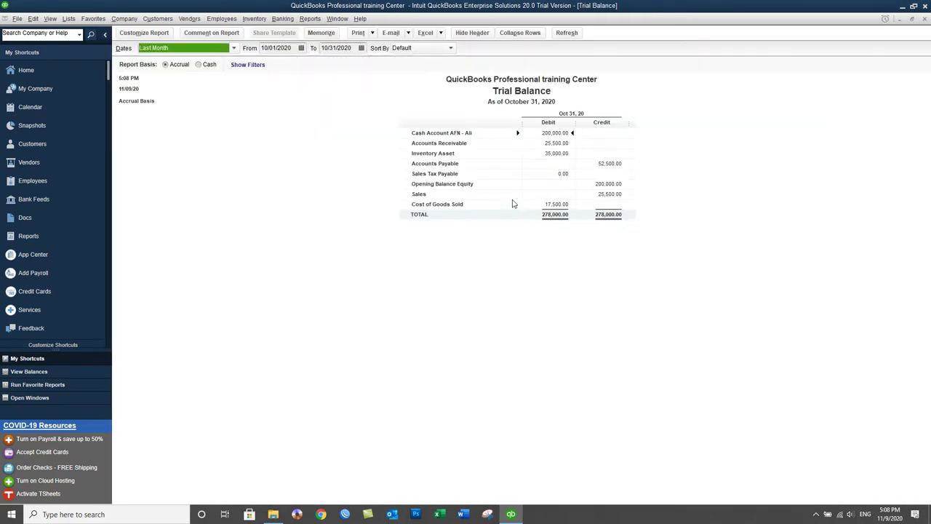
type("a")
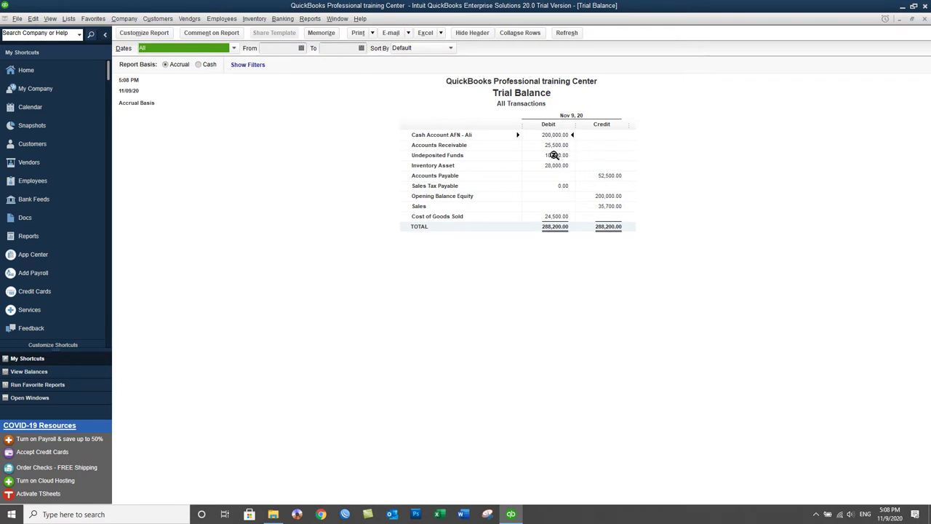
Step: Examine the transactions behind the Undeposited Funds balance, widening the Split column to read the full account name, and return to the Trial Balance
double_click(554, 155)
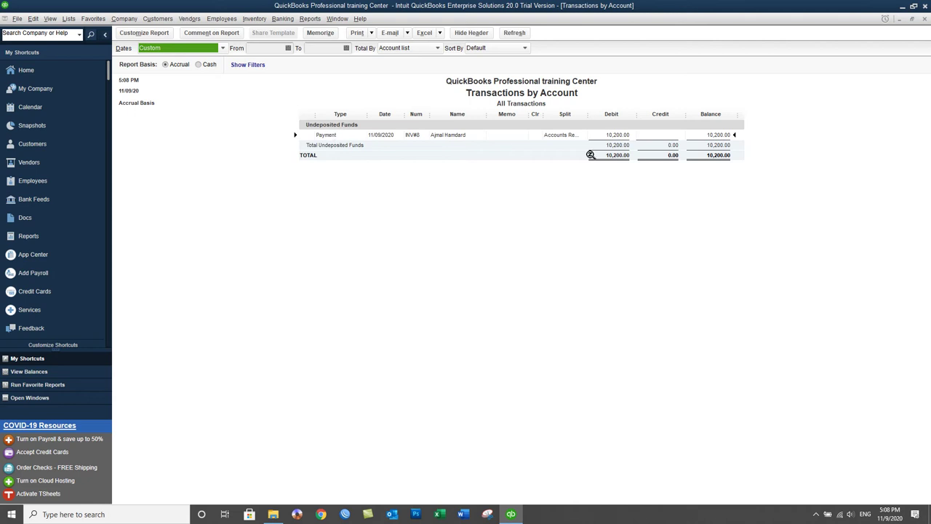
left_click_drag(588, 114, 620, 115)
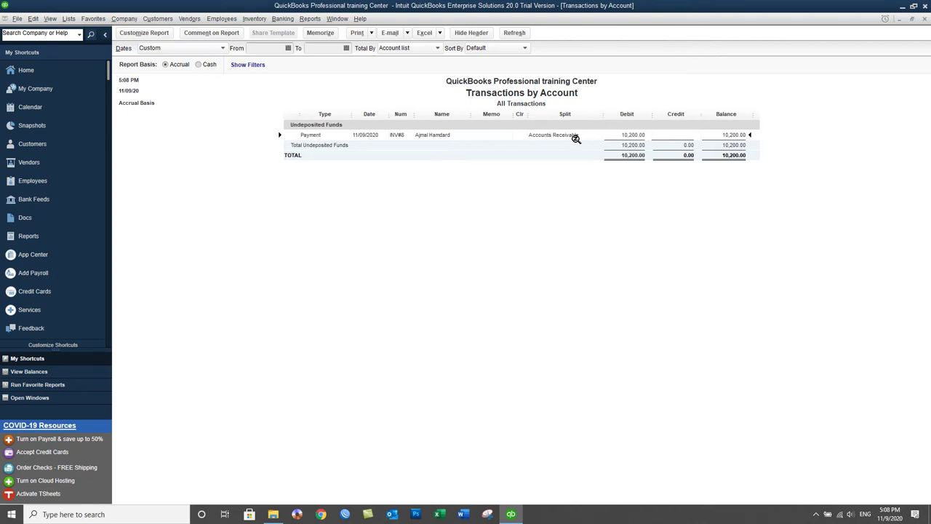
left_click(924, 19)
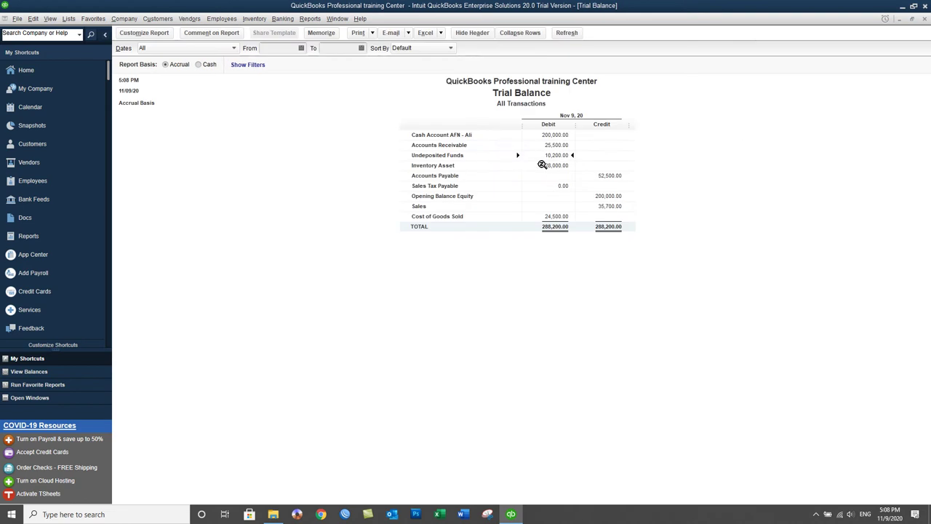
Step: Check the items' quantities on hand in the Physical Inventory Worksheet, and close it and the Trial Balance
left_click(245, 20)
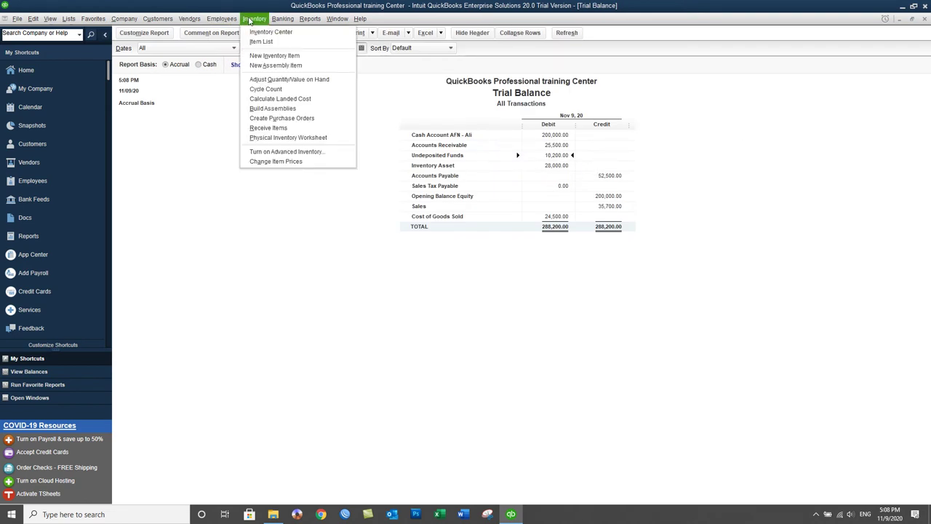
left_click(289, 137)
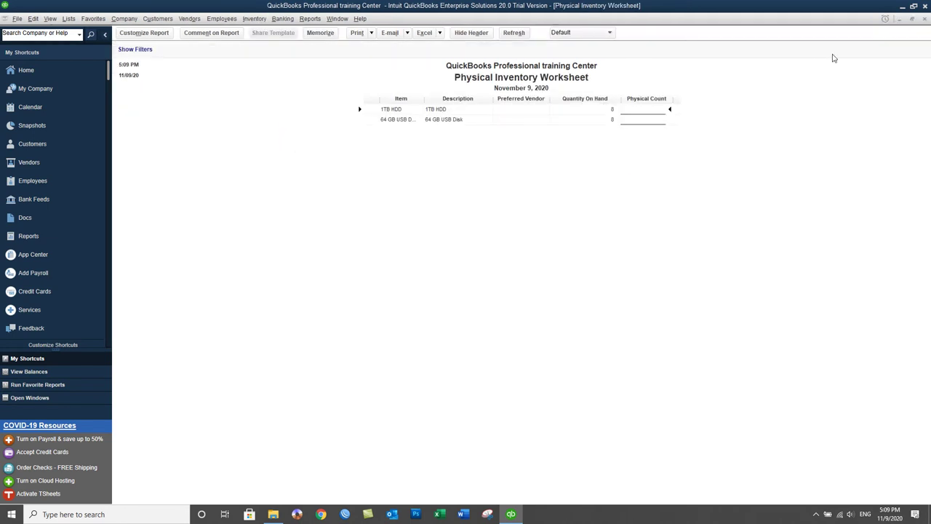
left_click(925, 20)
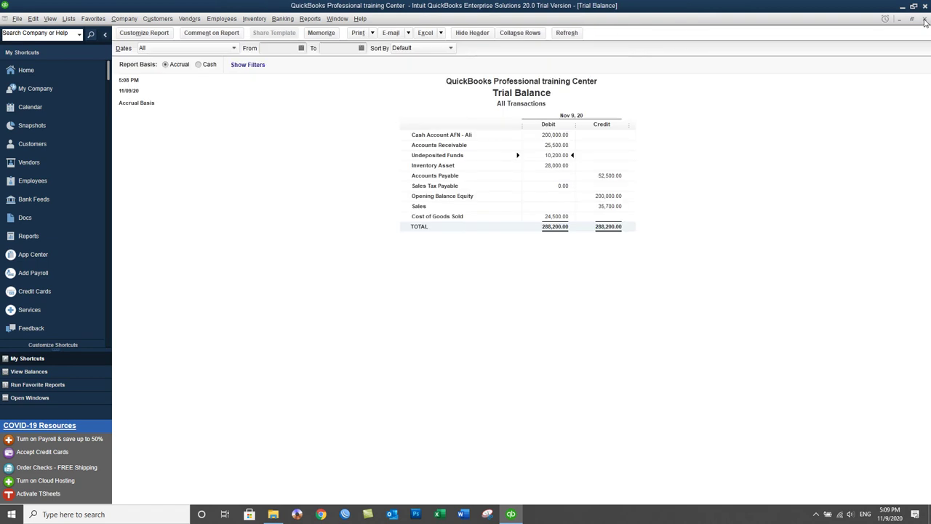
left_click(925, 20)
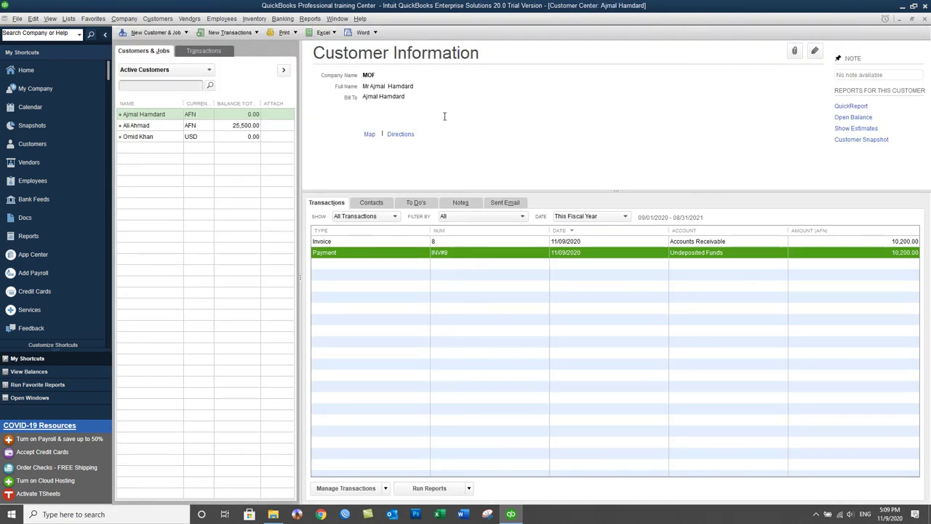